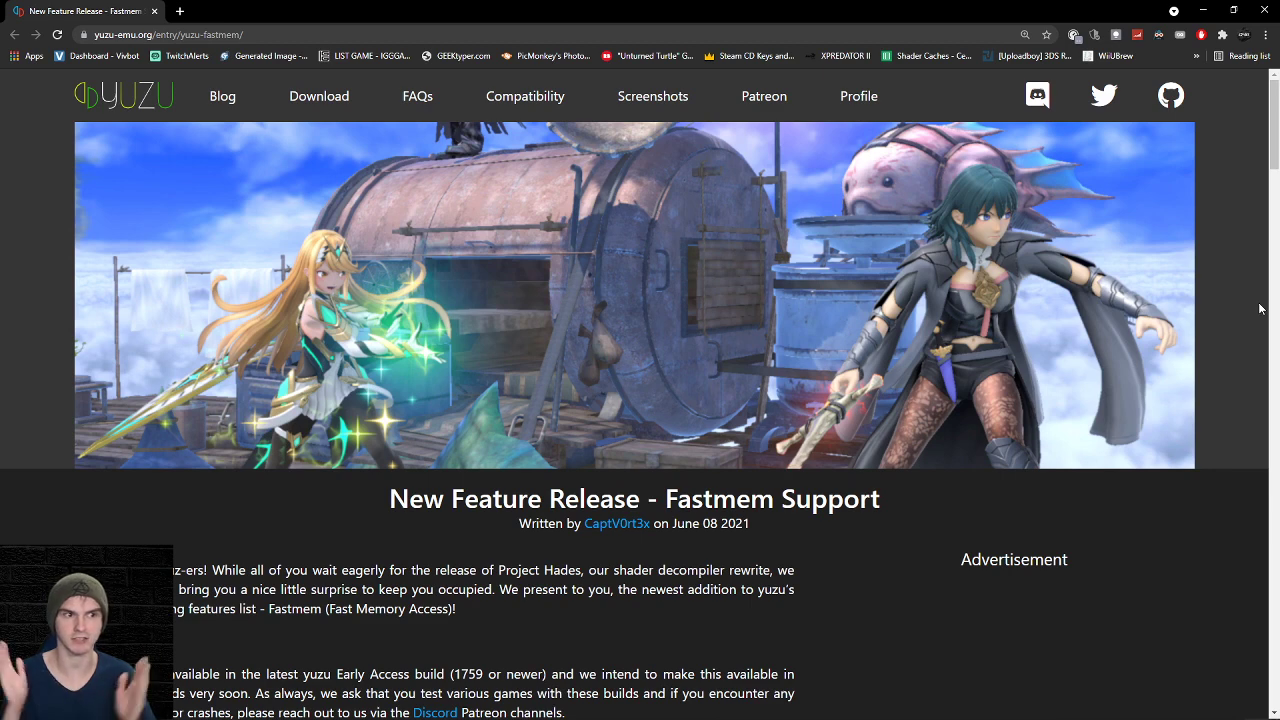
Read the Fastmem article's sections on what the feature is, how it works technically, and its implementation challenges
scroll(83, 287, "down", 7)
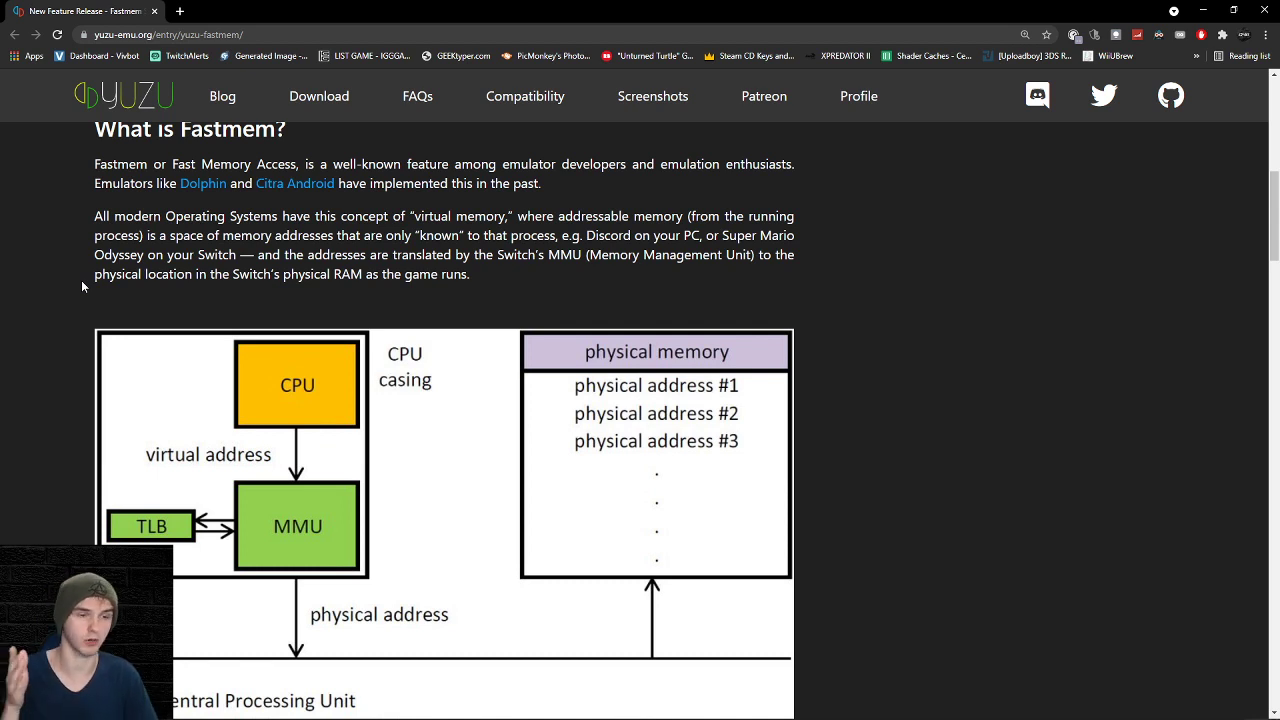
scroll(83, 287, "down", 1)
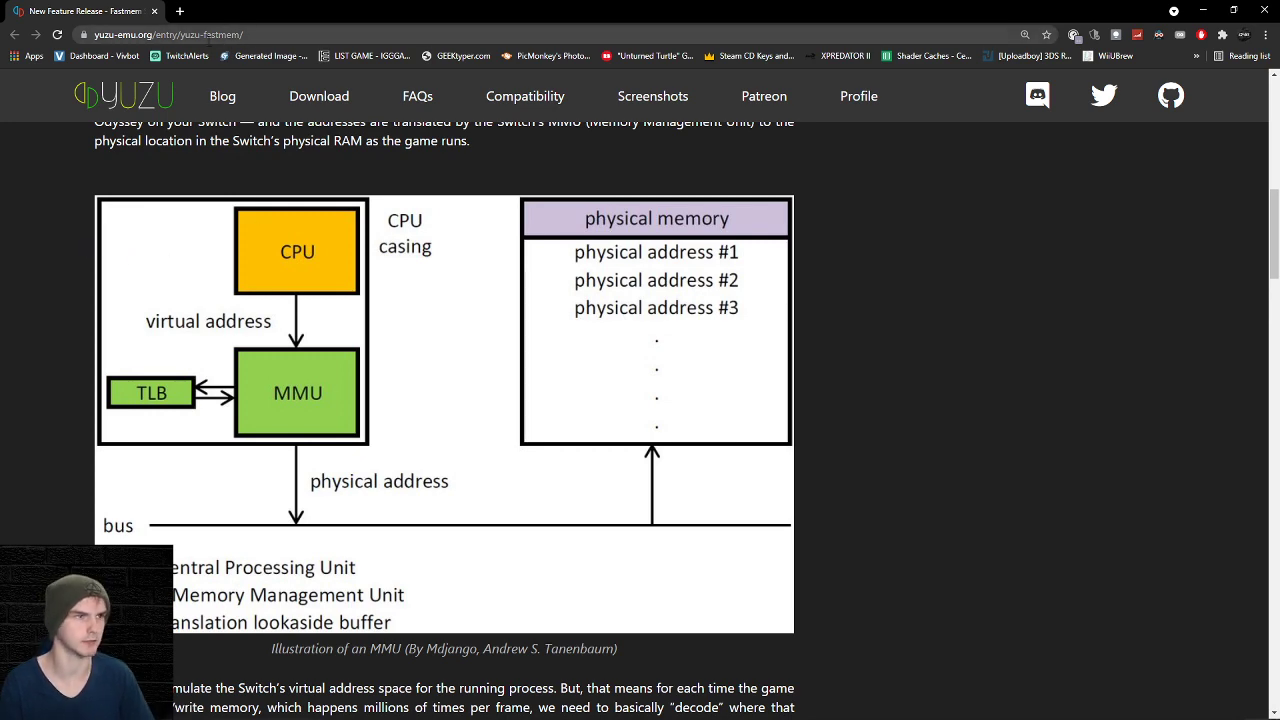
scroll(69, 236, "down", 3)
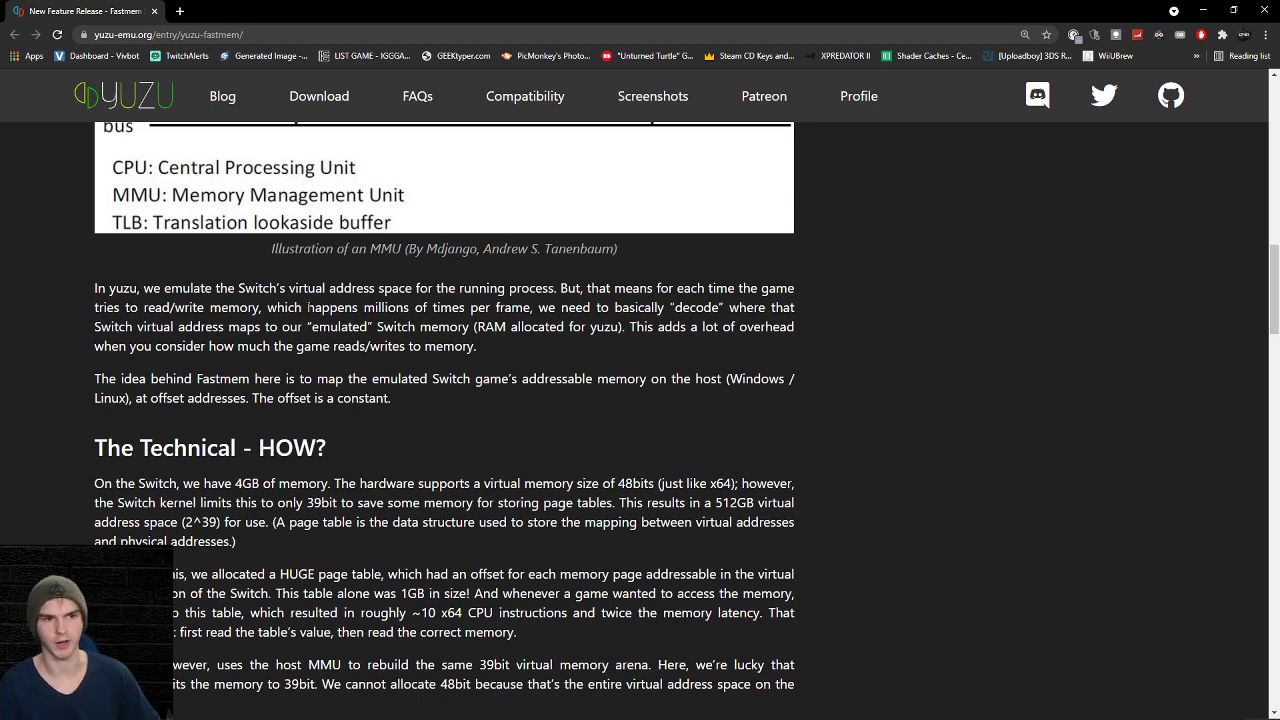
scroll(309, 307, "down", 1)
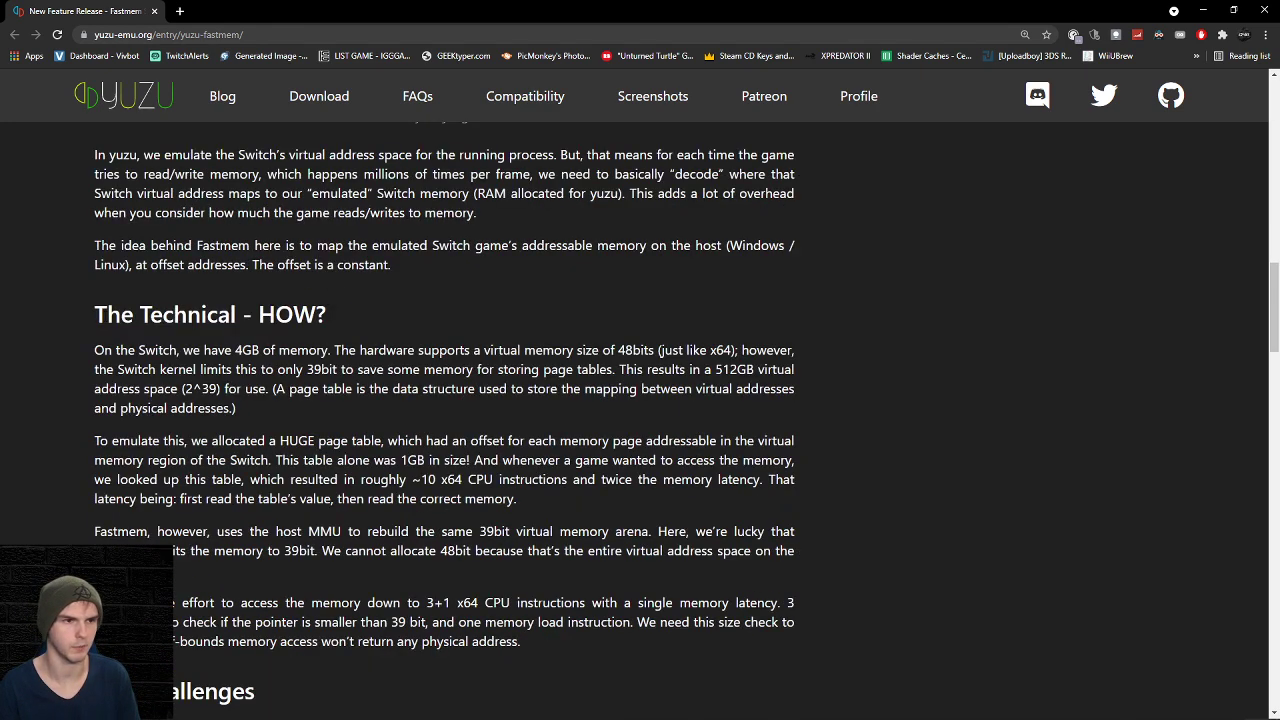
scroll(499, 280, "down", 2)
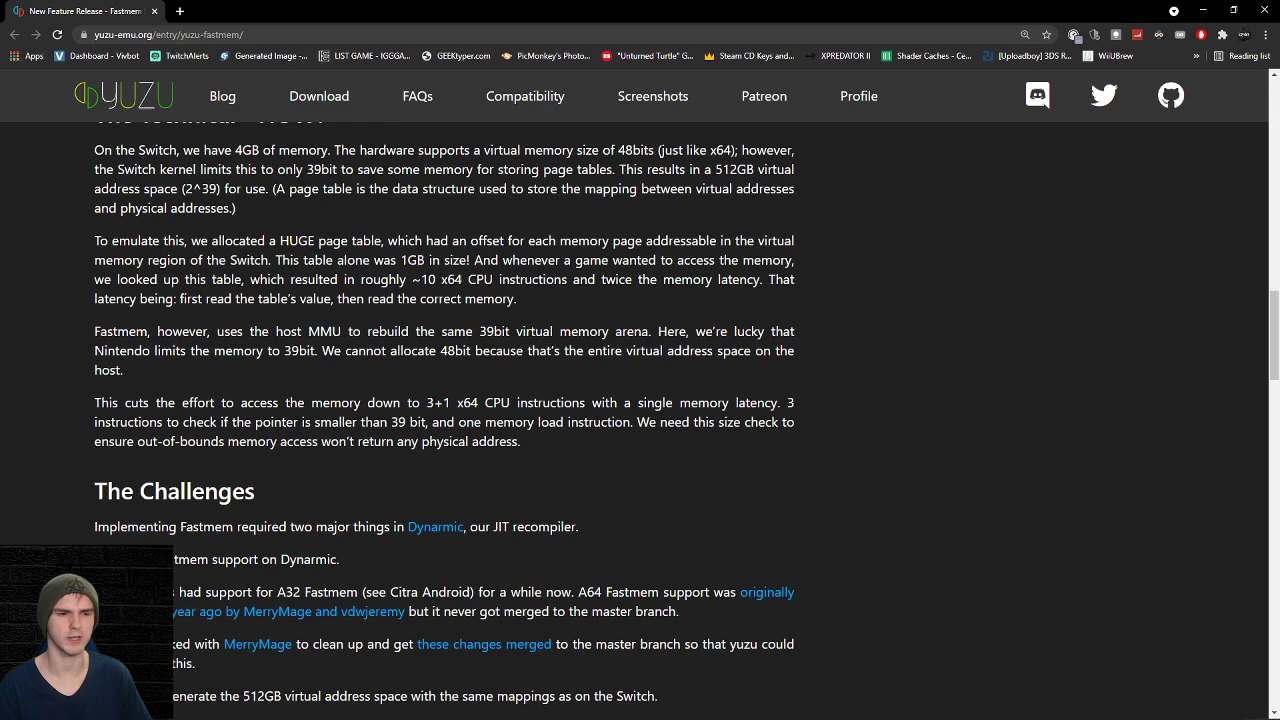
scroll(444, 400, "down", 1)
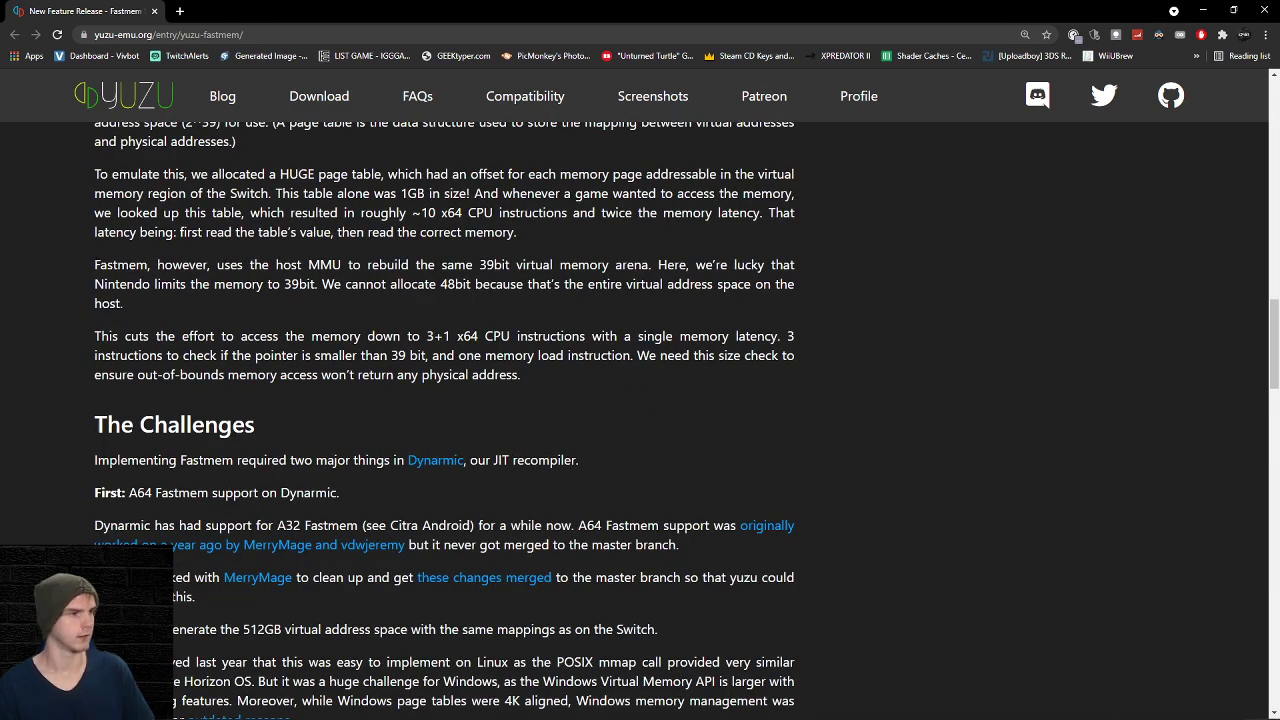
scroll(75, 254, "down", 10)
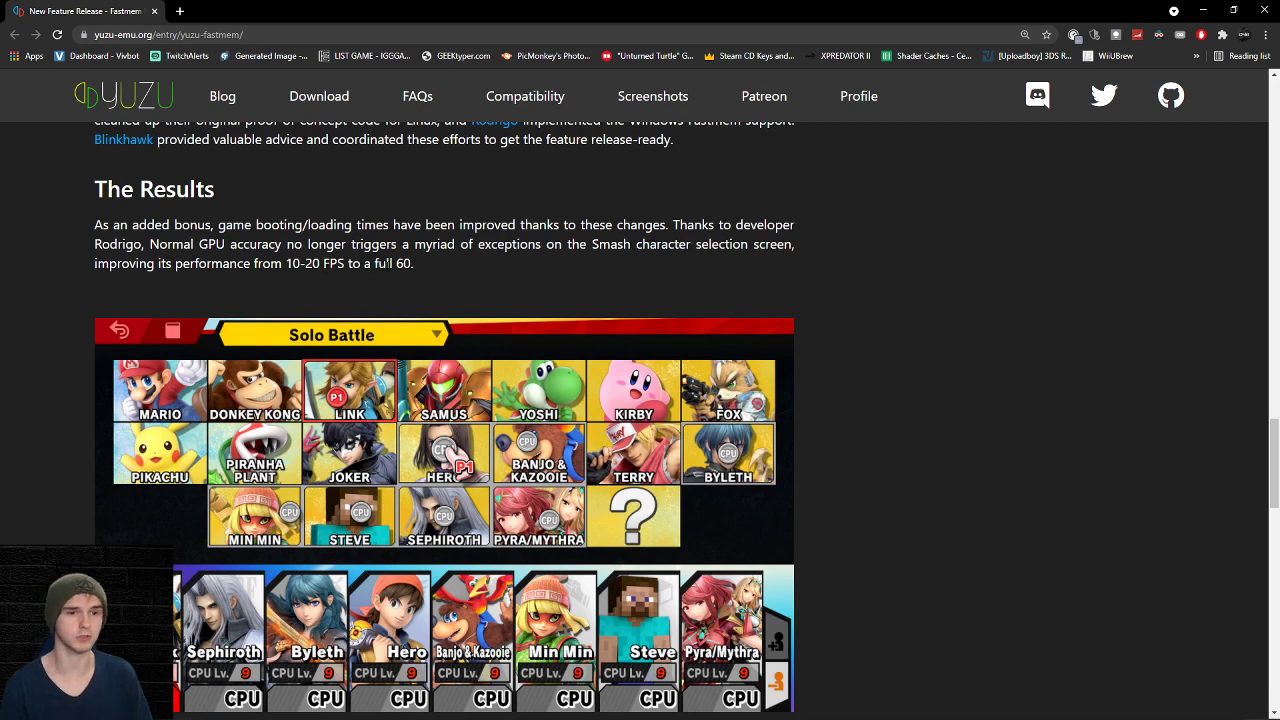
Examine the article's Fastmem on/off benchmark charts, the 2.4Ghz test note, and the Early Access build requirement
scroll(477, 275, "down", 5)
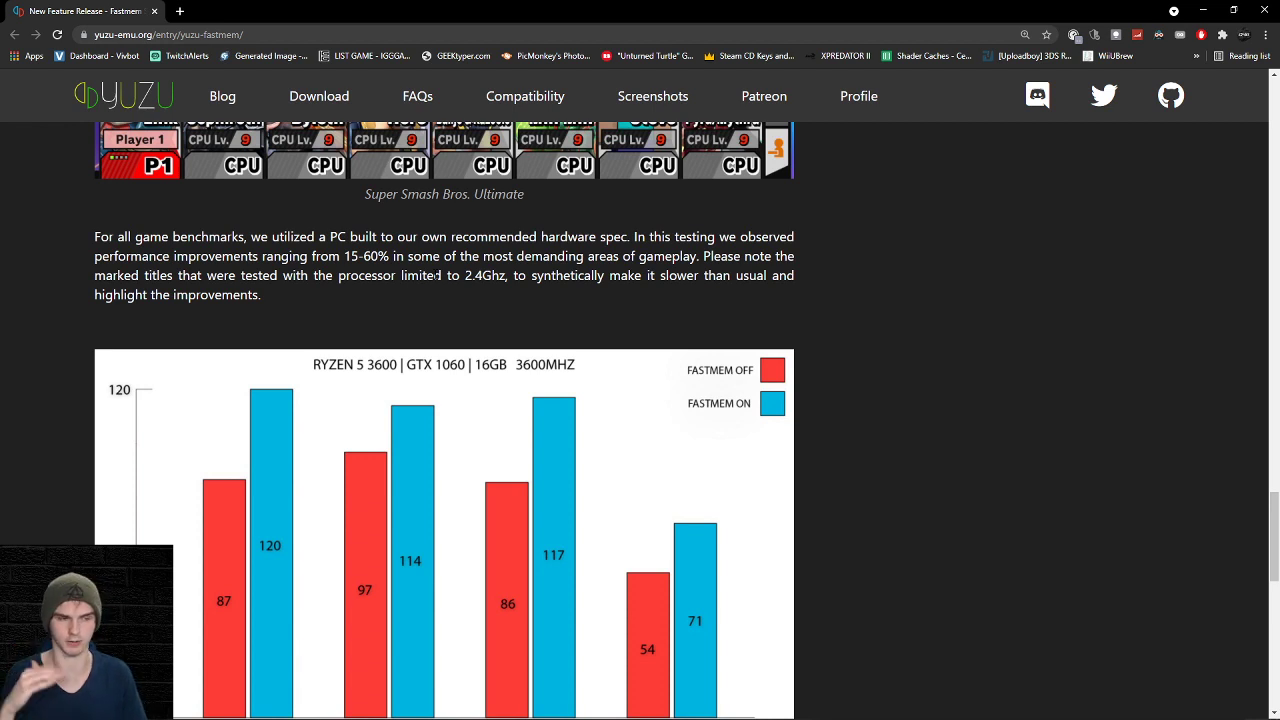
scroll(436, 276, "down", 2)
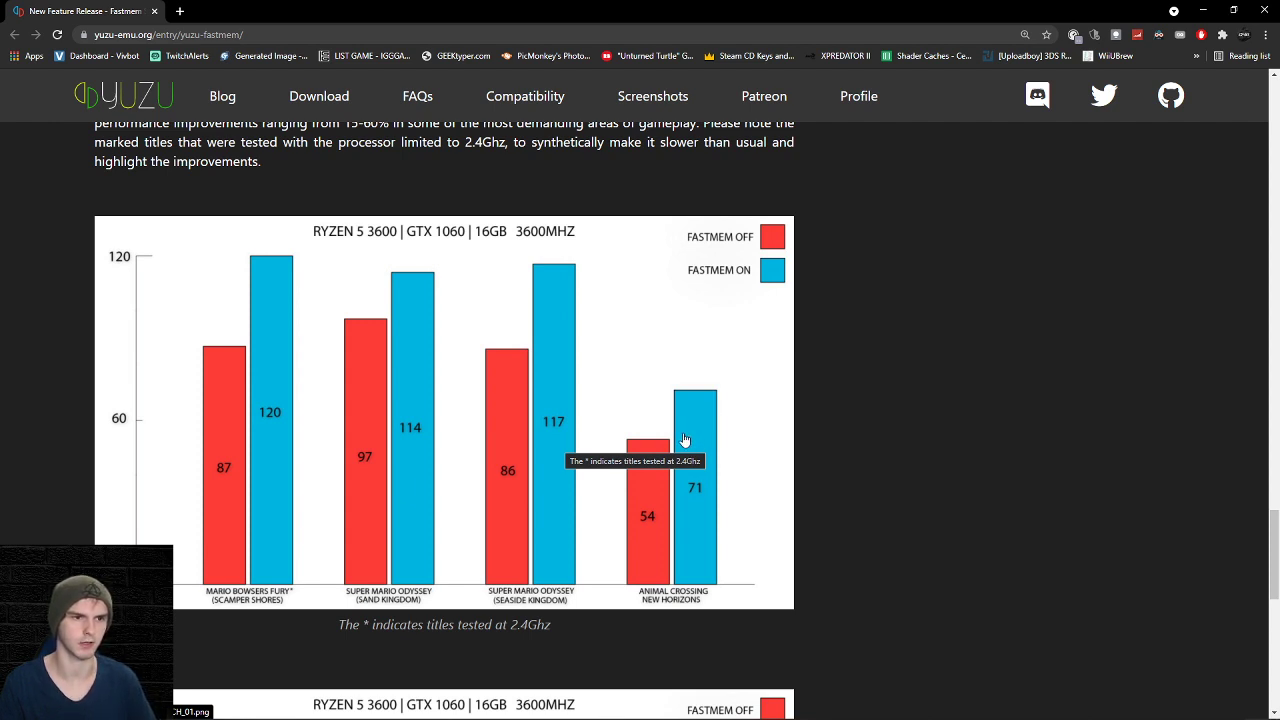
scroll(685, 440, "up", 2)
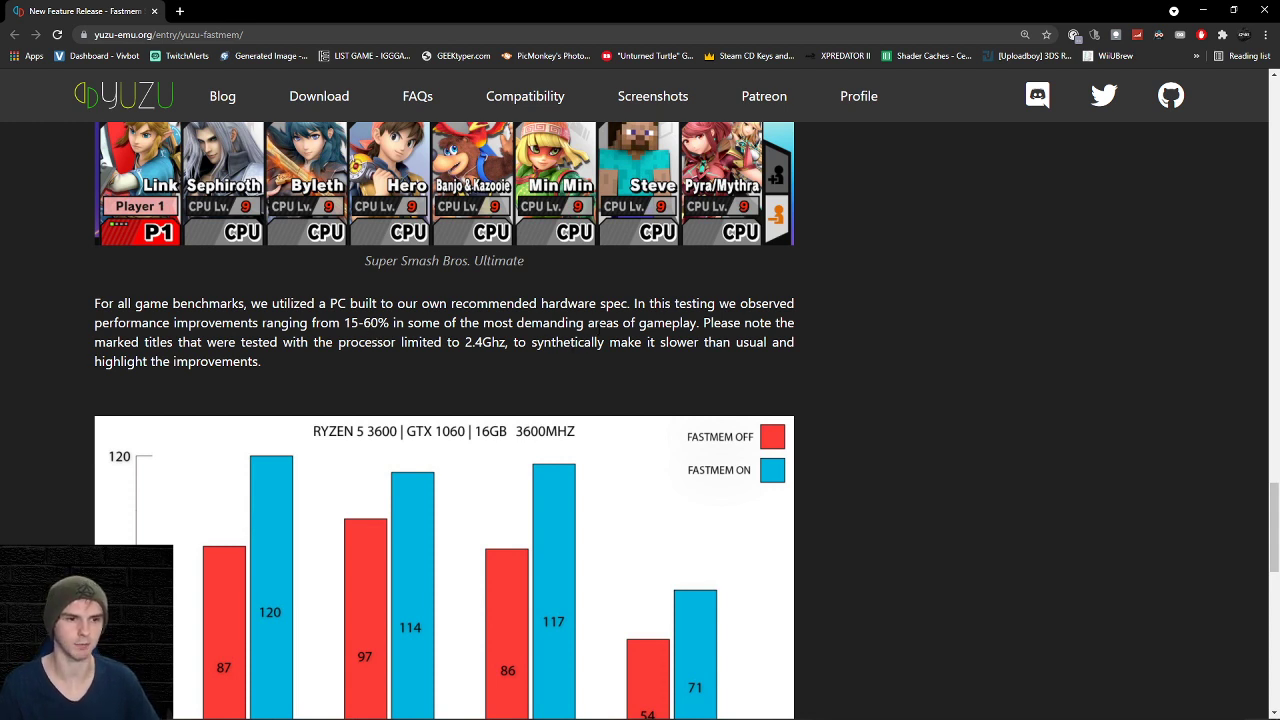
scroll(751, 443, "down", 2)
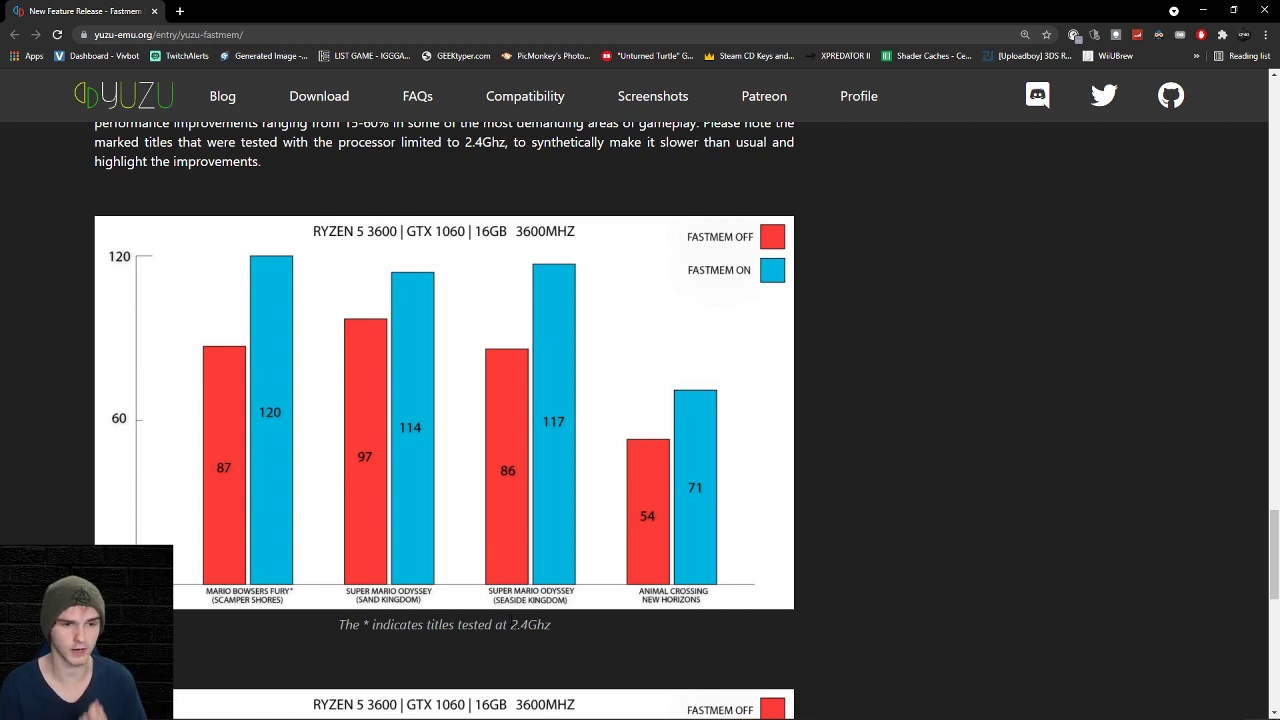
left_click_drag(511, 625, 556, 630)
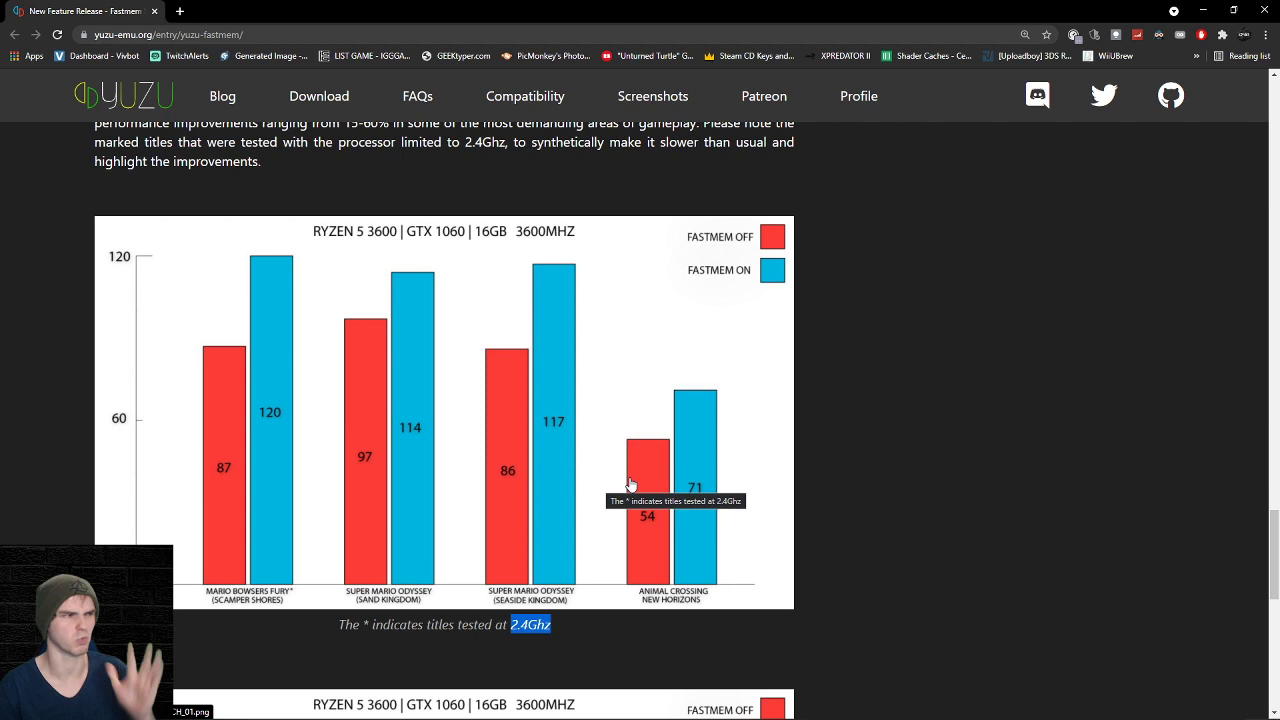
scroll(848, 400, "down", 5)
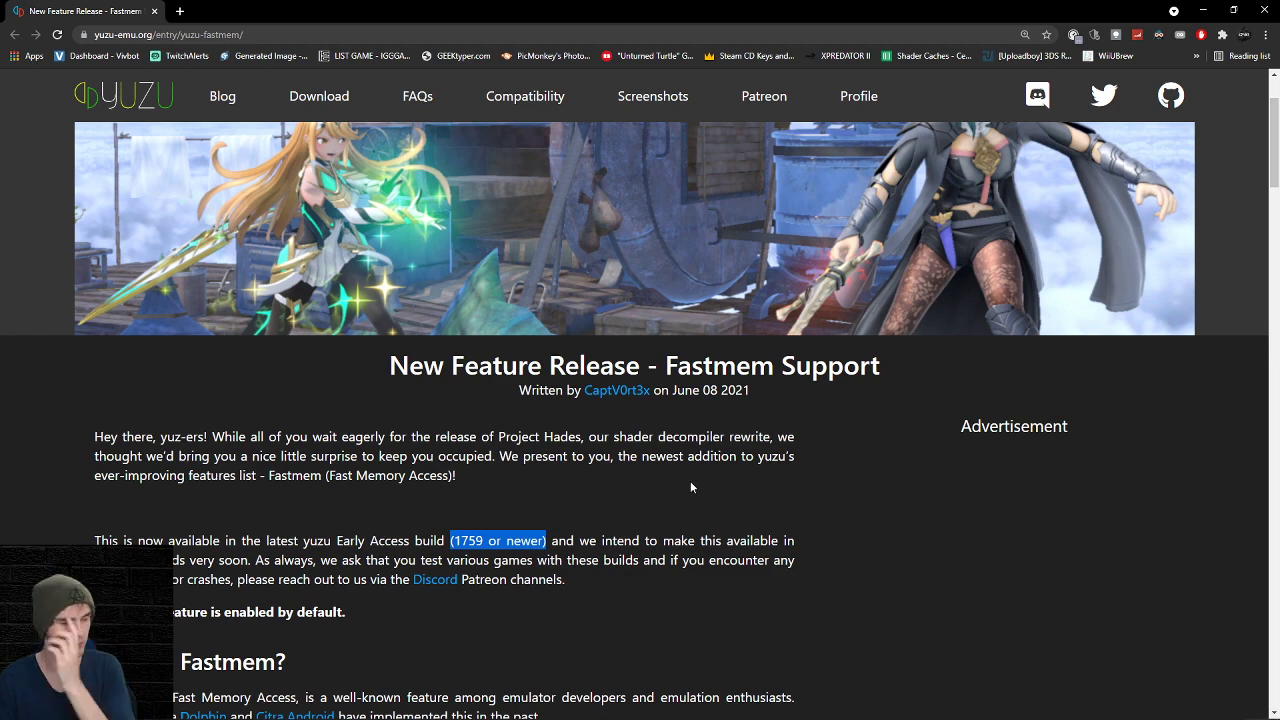
scroll(760, 487, "down", 15)
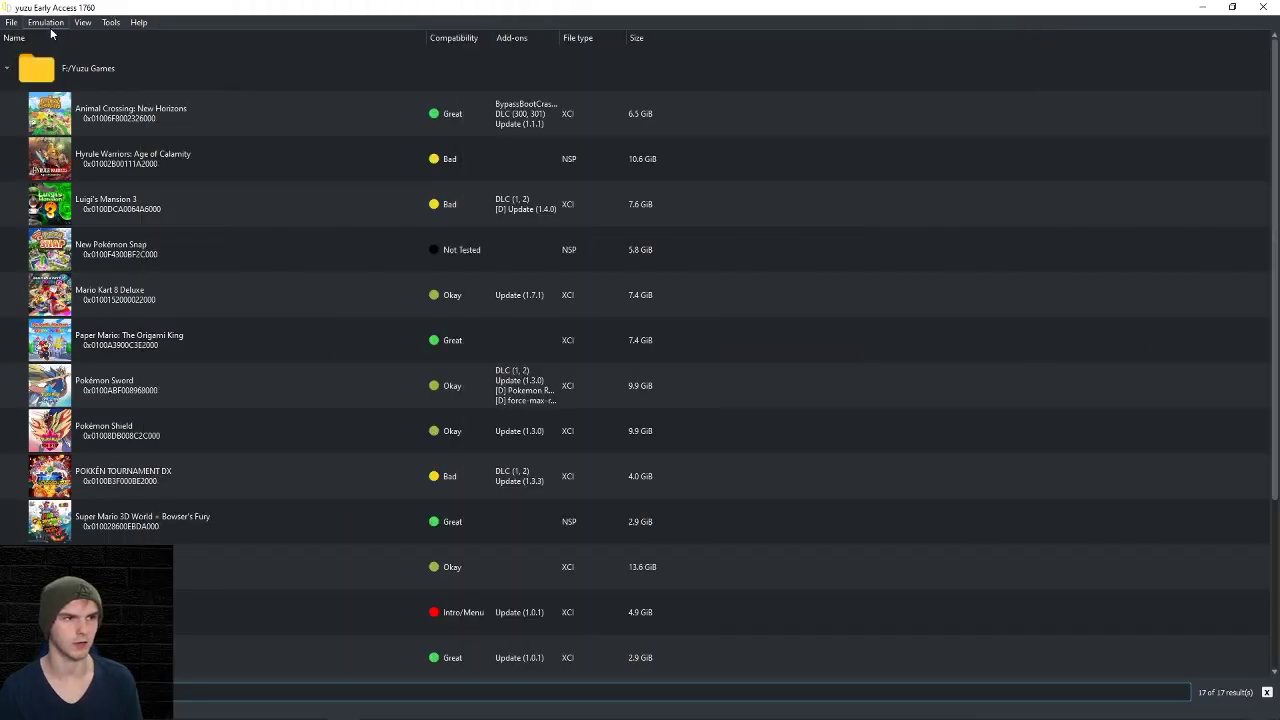
Open the yuzu emulator's configuration and review the CPU accuracy options, keeping Accurate selected
left_click(45, 22)
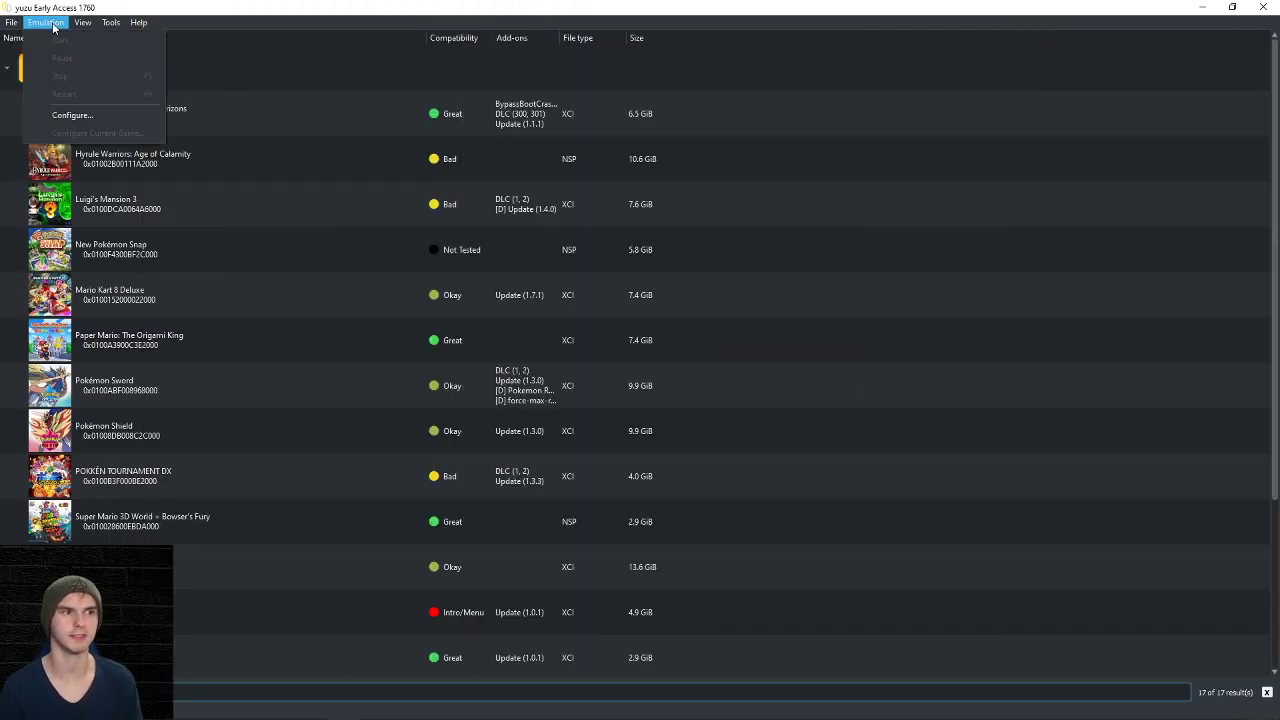
left_click(72, 115)
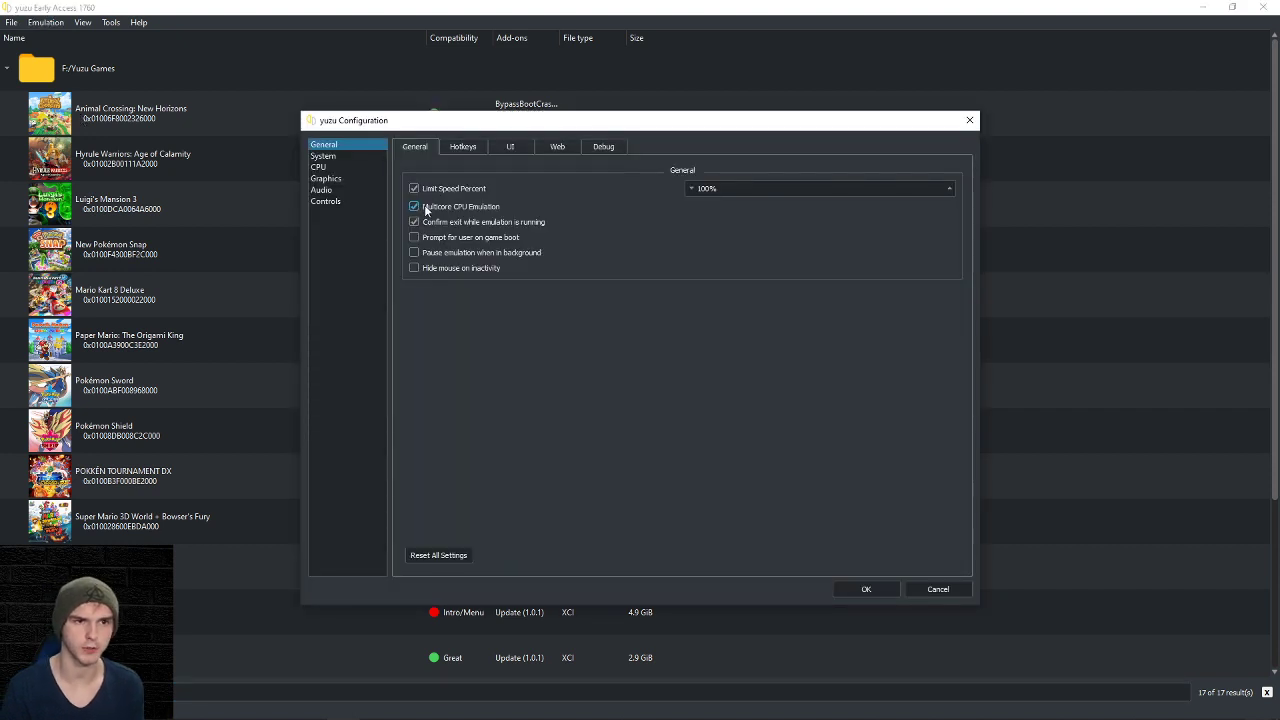
left_click(340, 167)
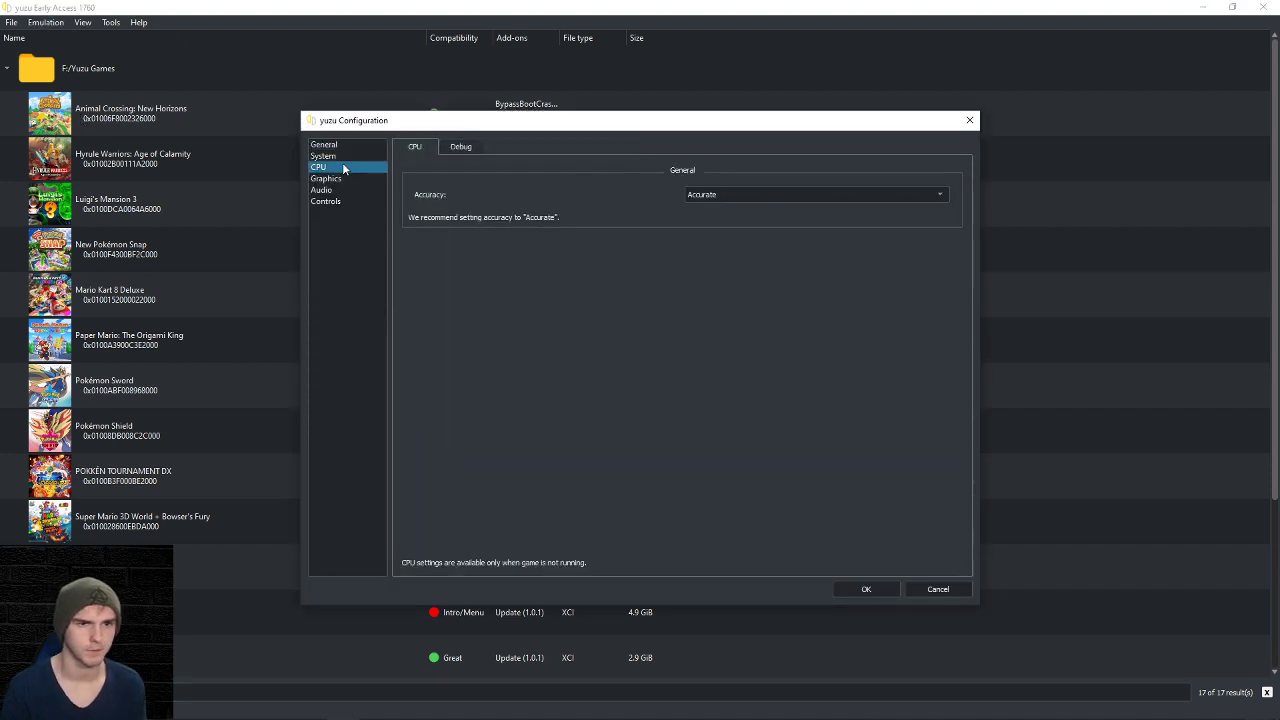
left_click(700, 197)
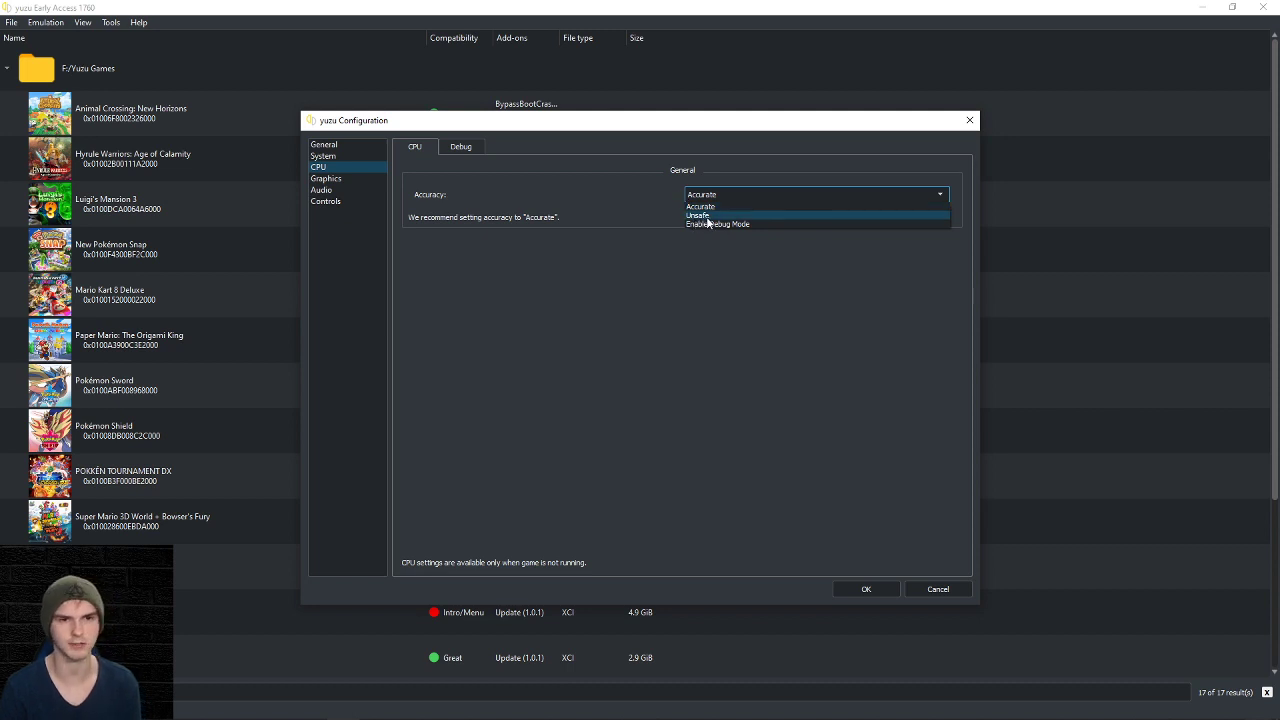
left_click(643, 197)
Try the Vulkan graphics API with the NVIDIA GeForce RTX 3060 device, and switch the API back to OpenGL
key("Down")
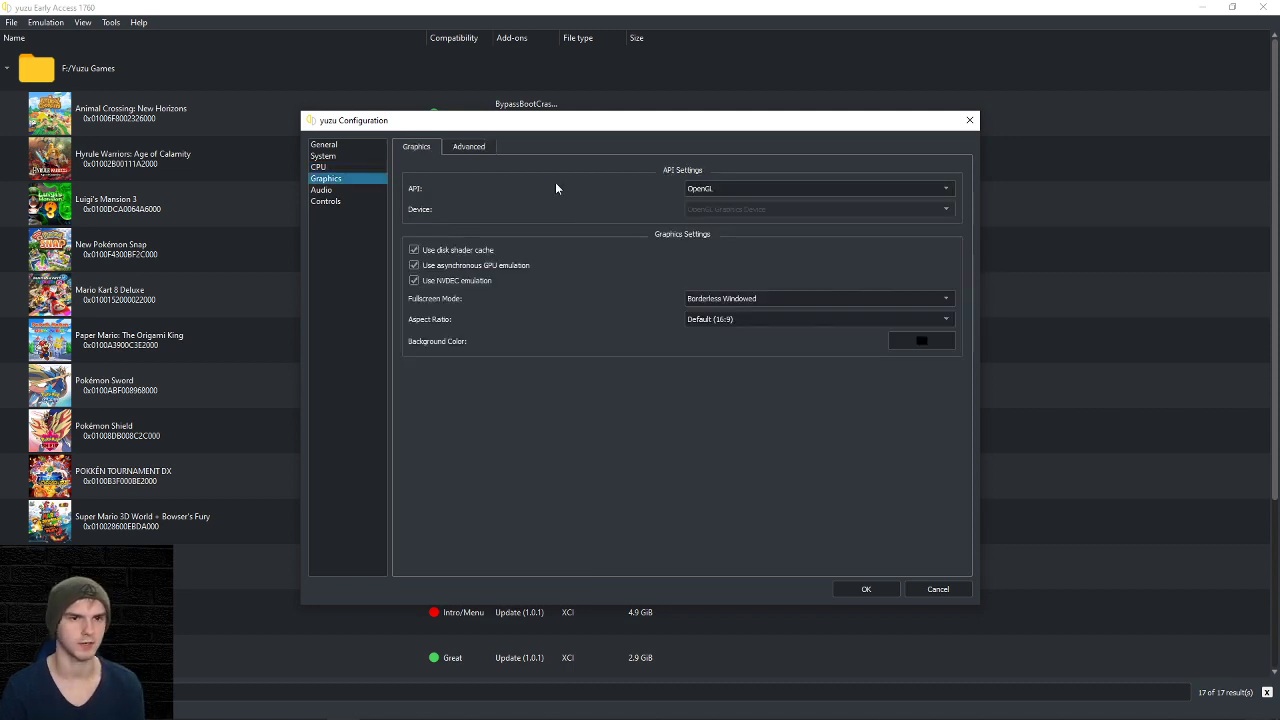
left_click(726, 190)
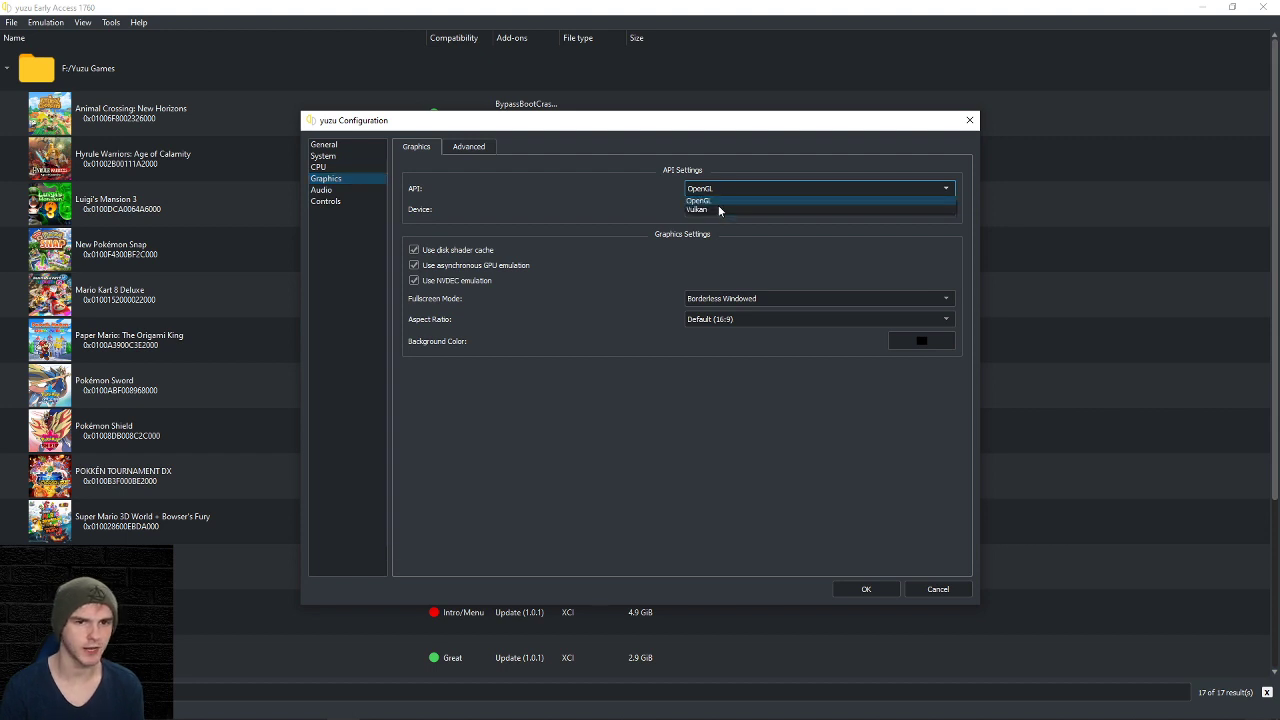
left_click(717, 205)
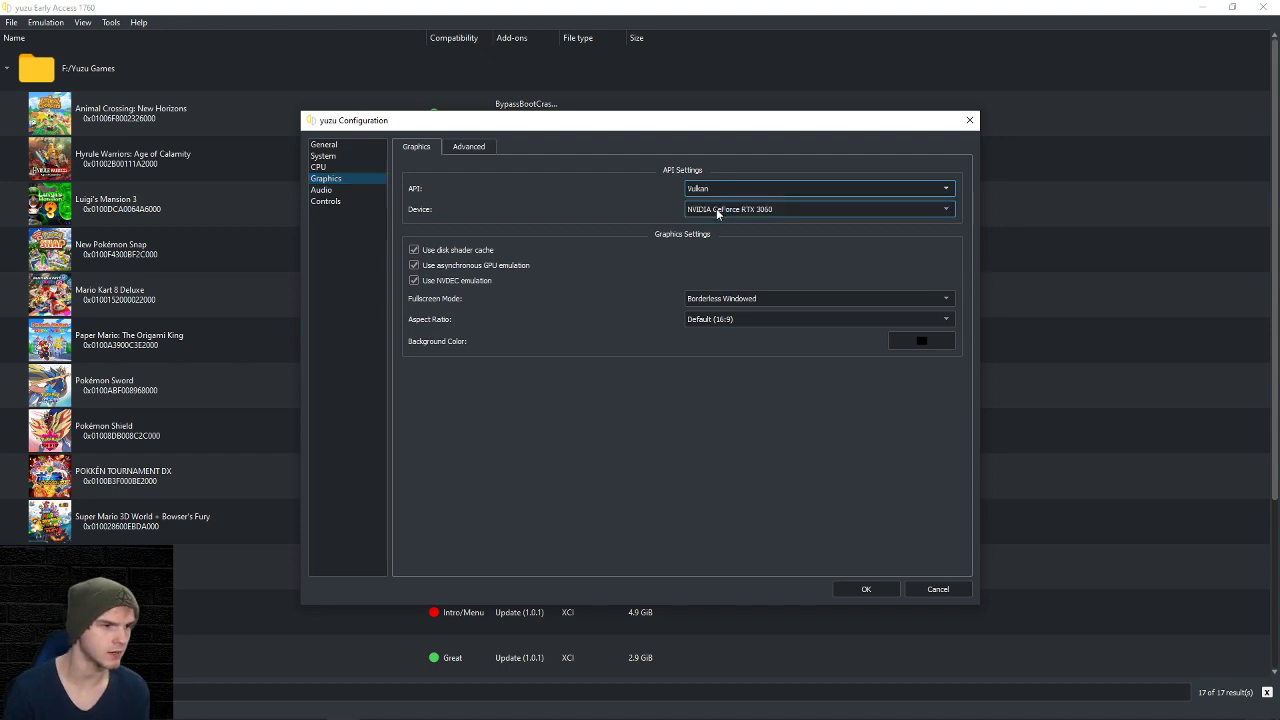
left_click(717, 210)
left_click(730, 222)
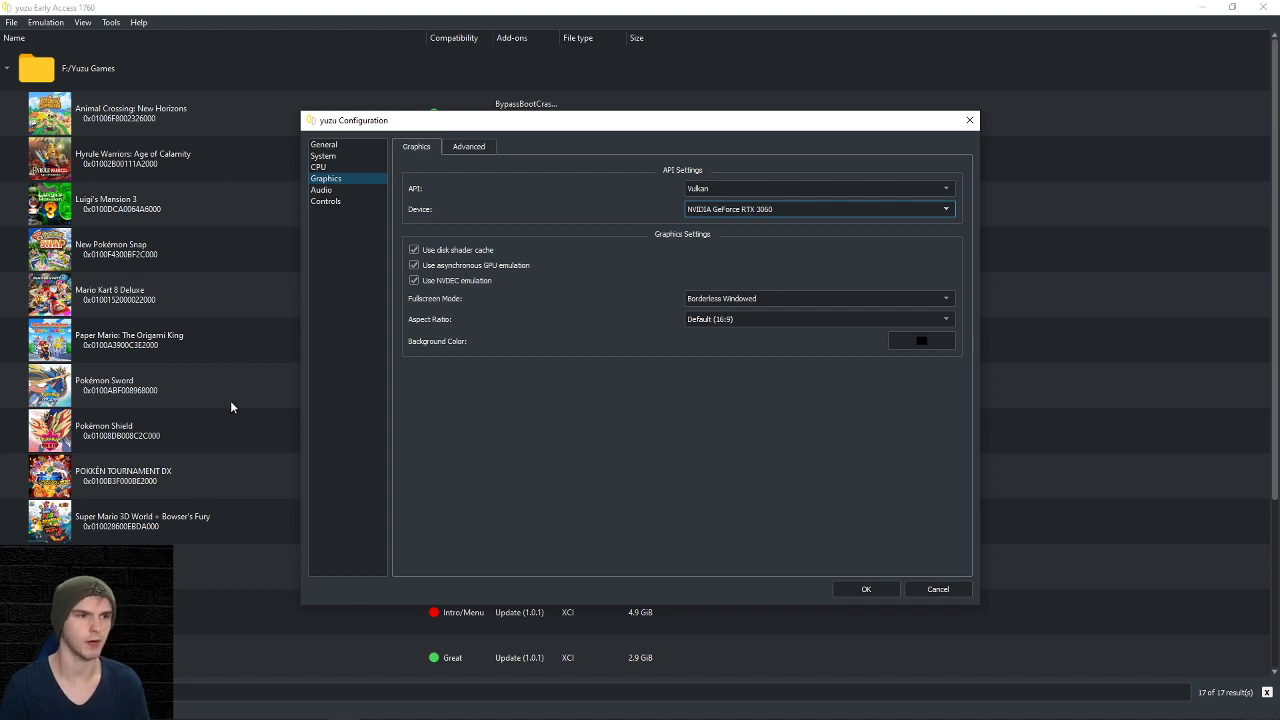
left_click(774, 190)
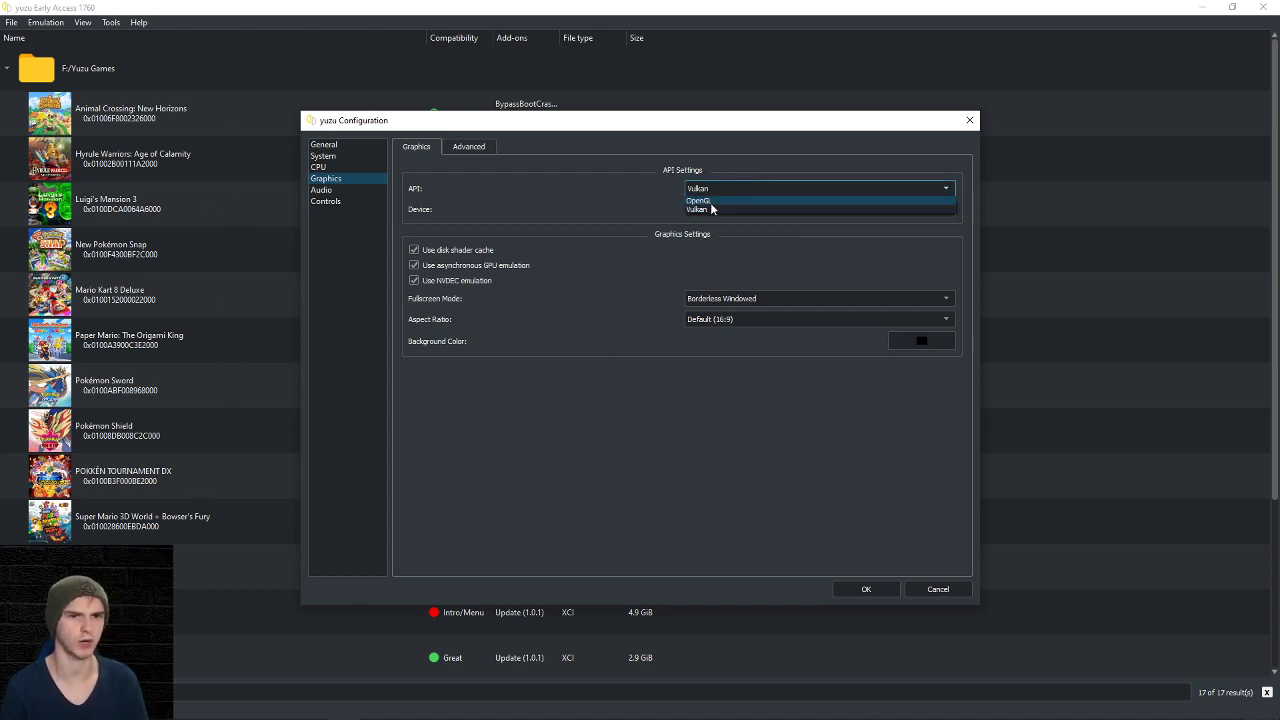
left_click(711, 201)
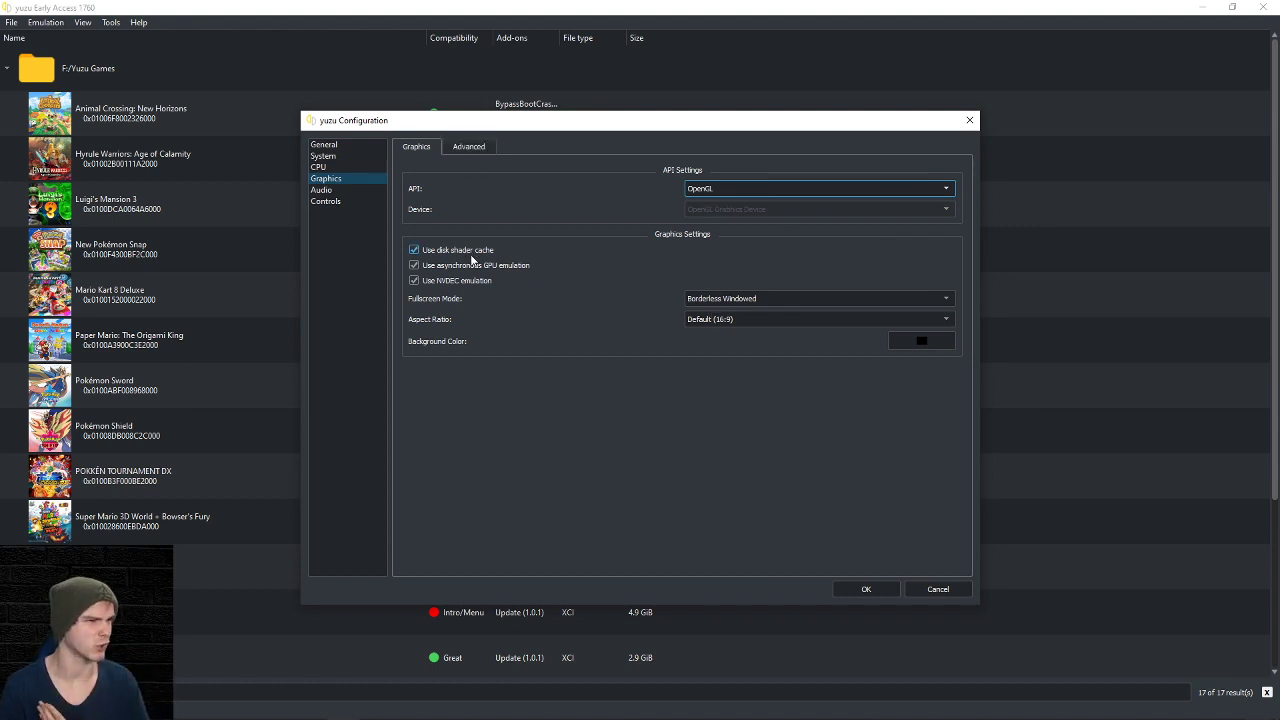
In the advanced graphics settings, keep the accuracy level at High and set anisotropic filtering to 16x
left_click(466, 147)
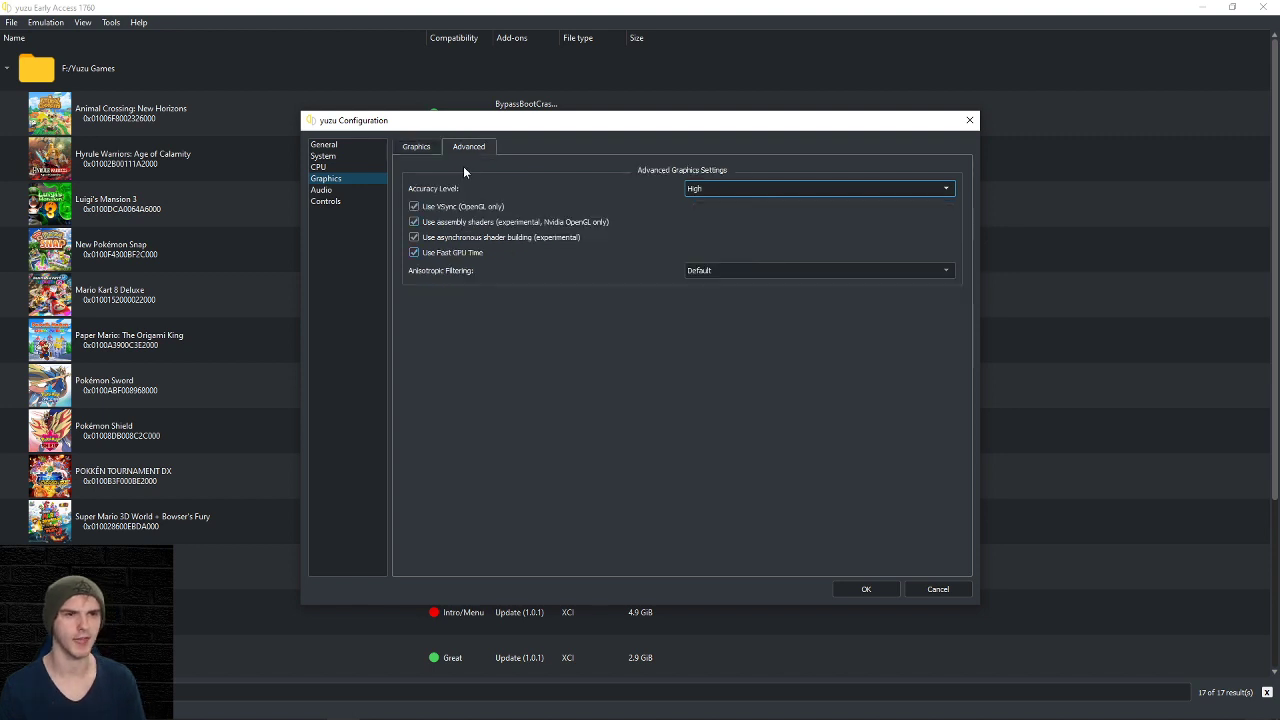
left_click(700, 188)
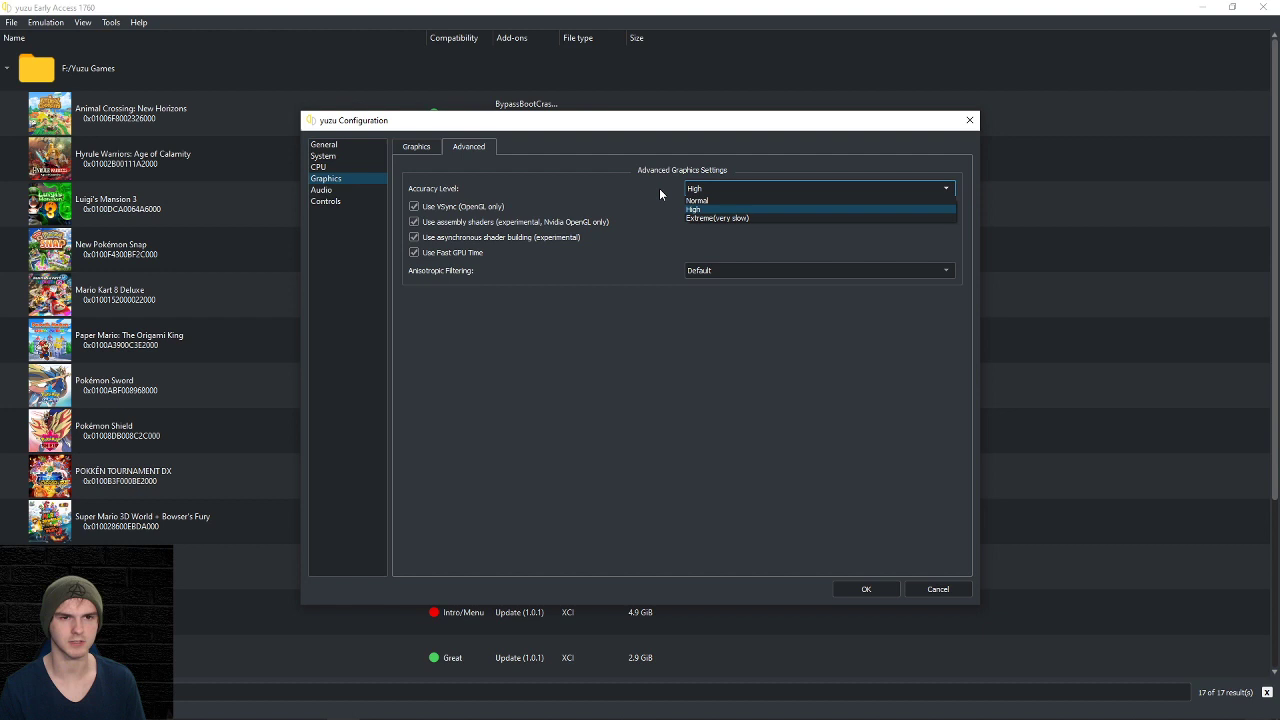
left_click(664, 186)
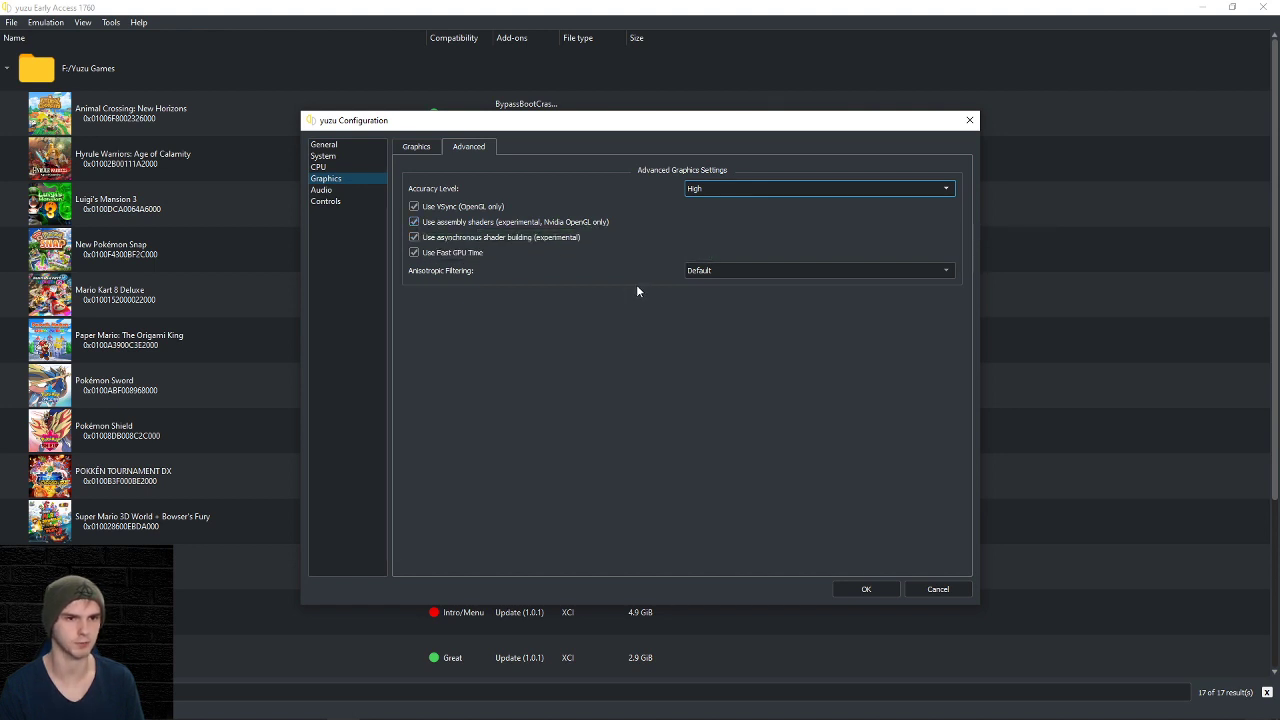
left_click(709, 273)
left_click(702, 314)
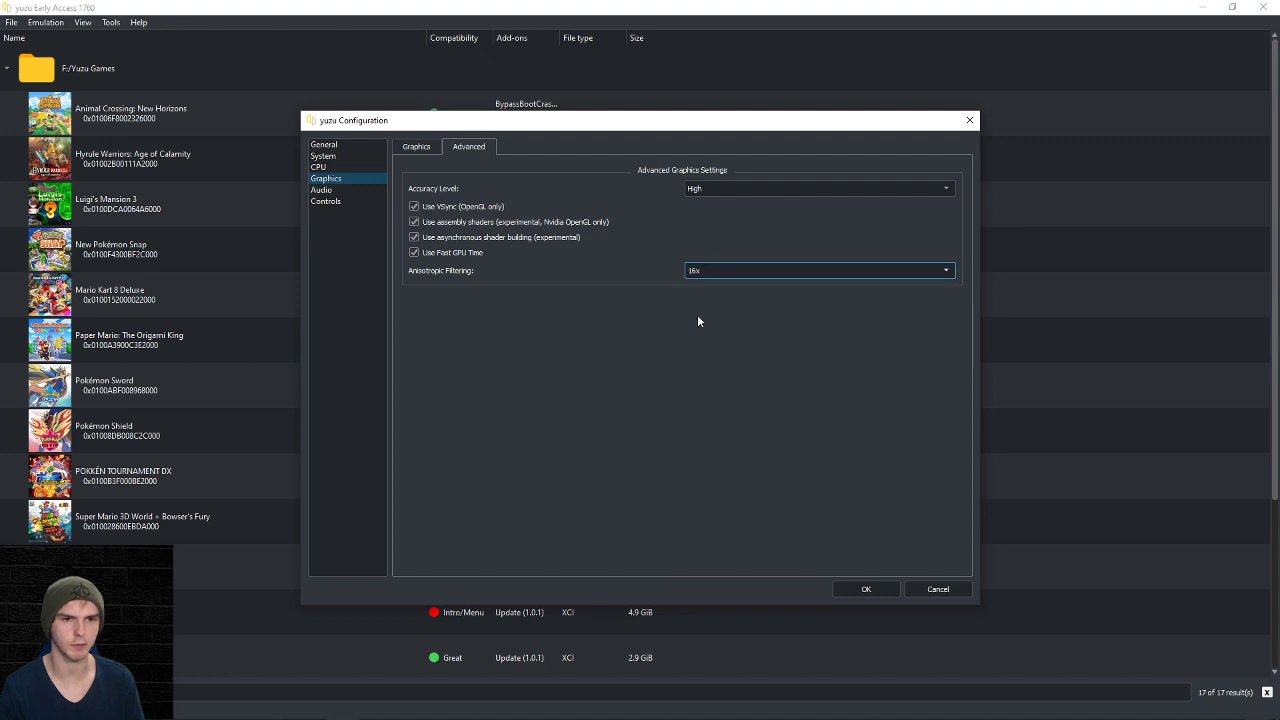
Leave only Player 1's Pro Controller connected in the controls settings and save the configuration
left_click(345, 190)
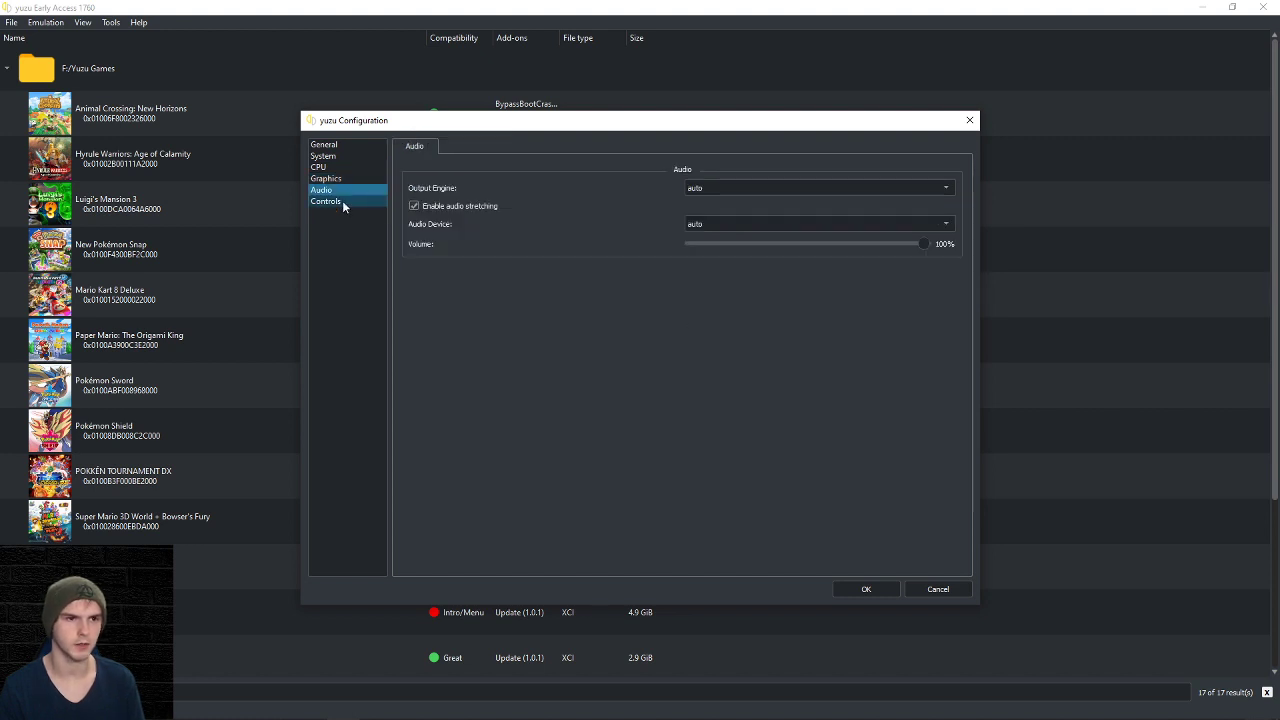
left_click(342, 201)
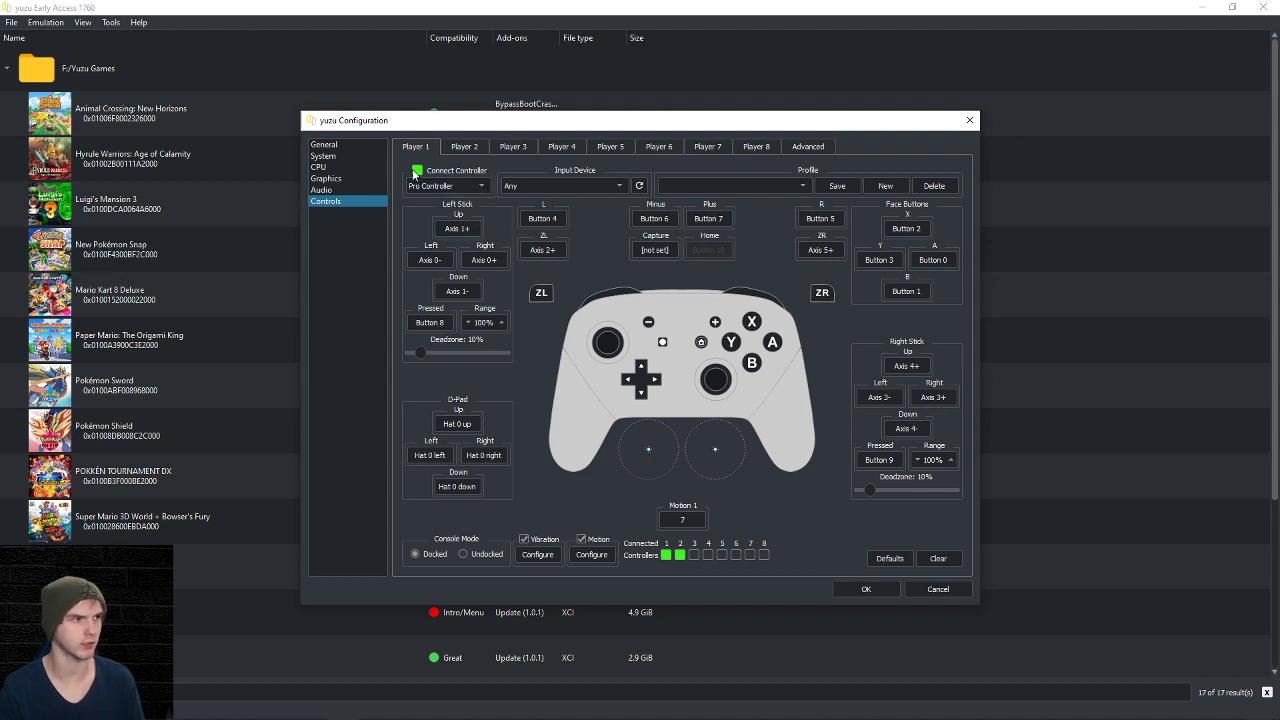
left_click(418, 171)
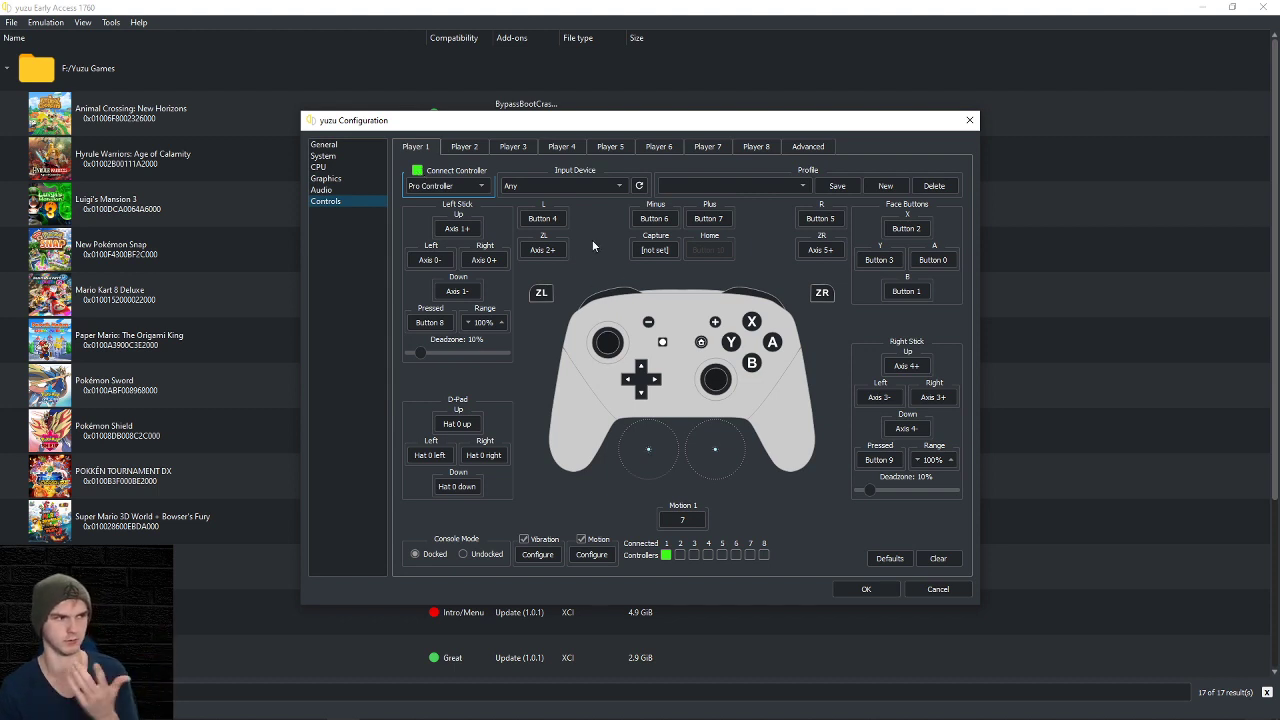
left_click(877, 590)
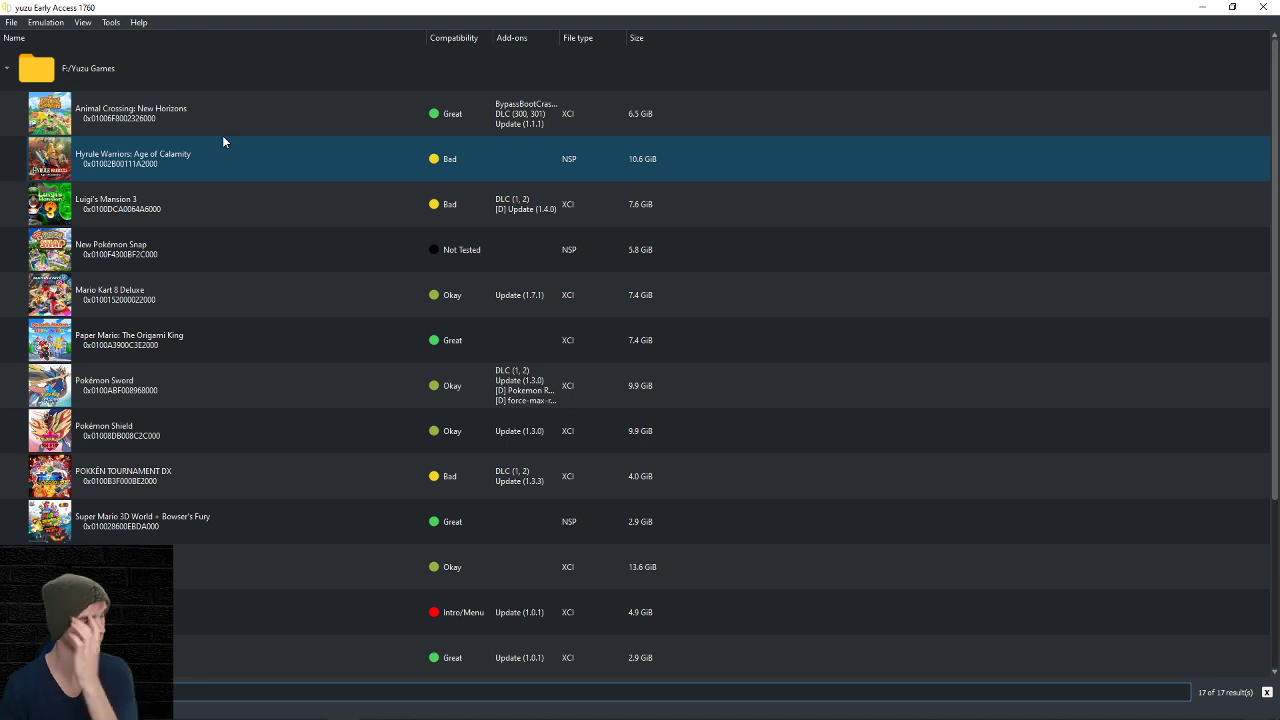
Open the game-specific properties of Luigi's Mansion 3 and check its CPU accuracy setting
right_click(204, 204)
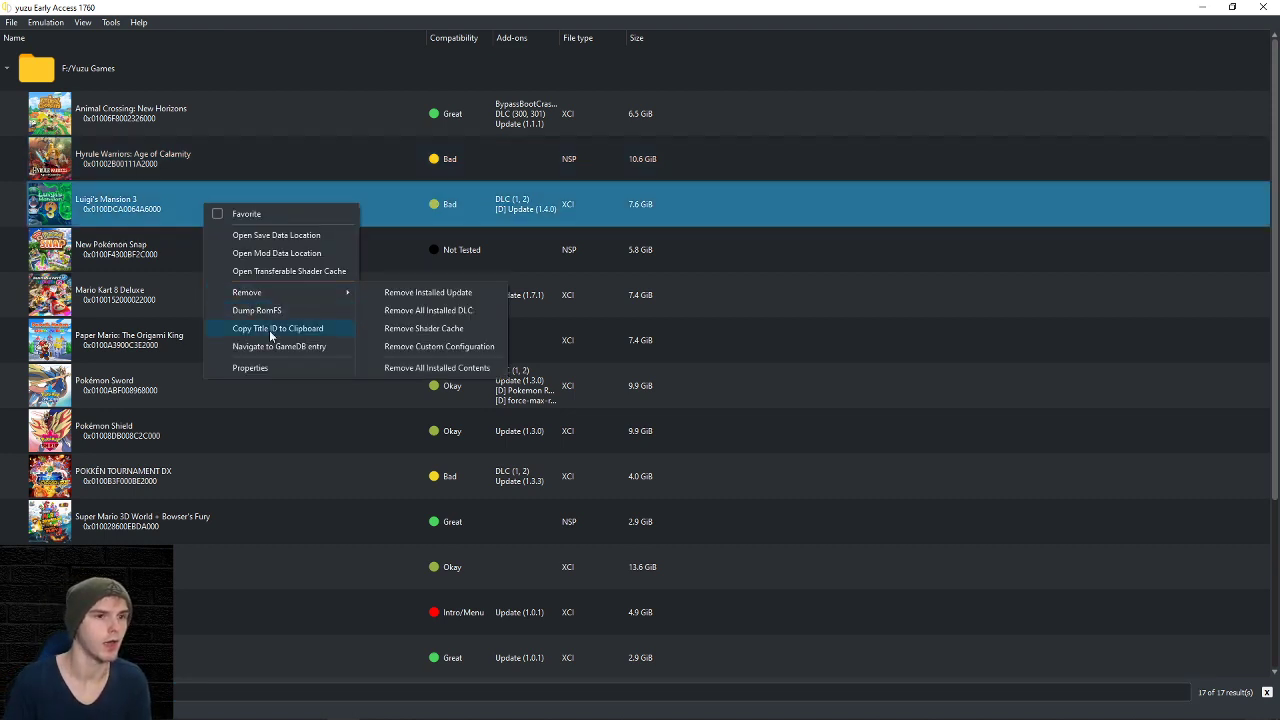
left_click(286, 367)
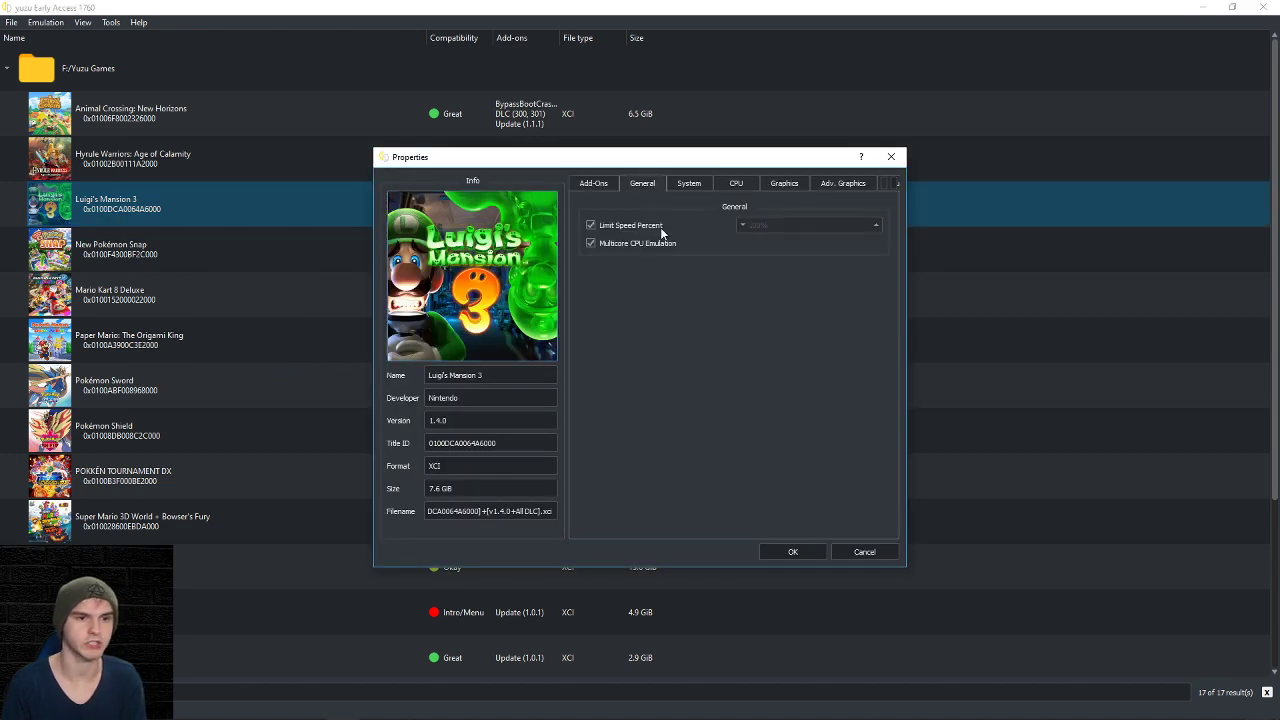
left_click(736, 185)
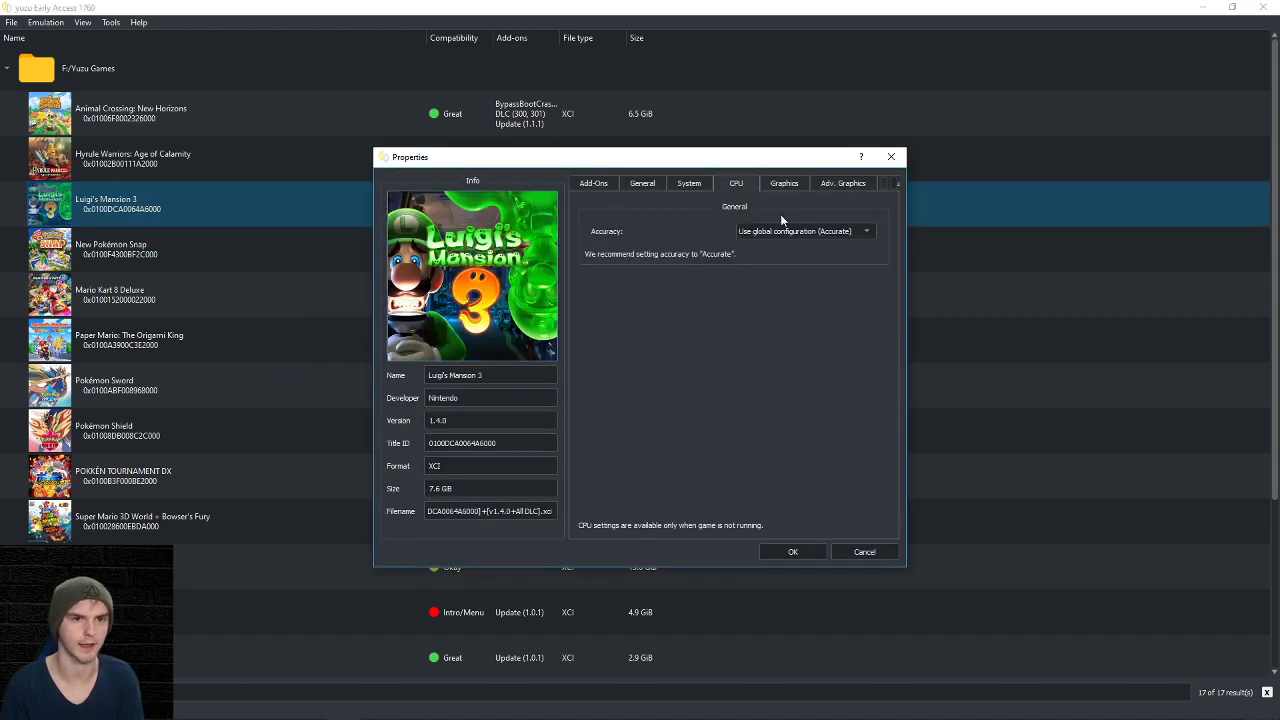